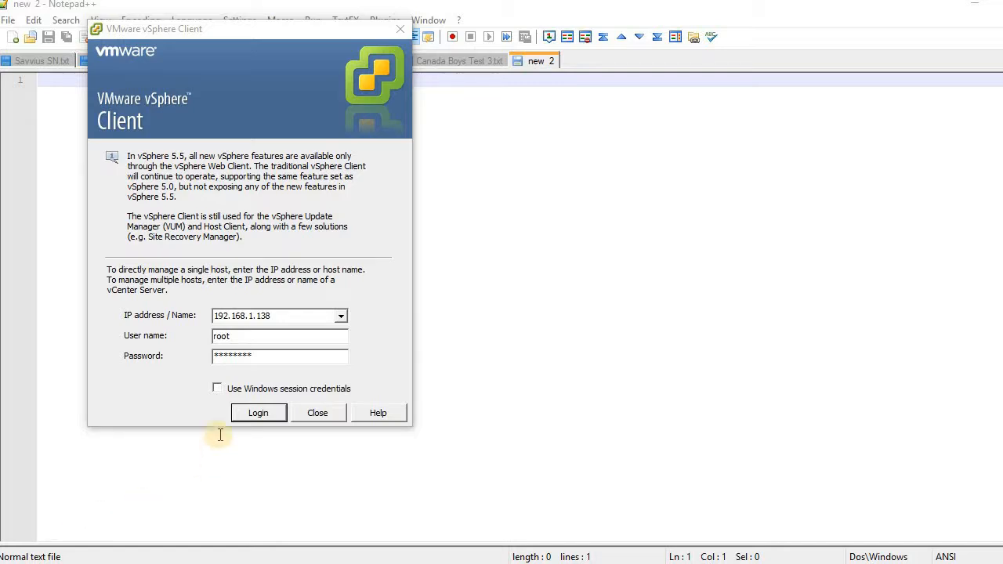
Log in to the 192.168.1.138 host and start the Deploy OVF Template wizard.
{"action": "left_click", "coordinate": [262, 416]}
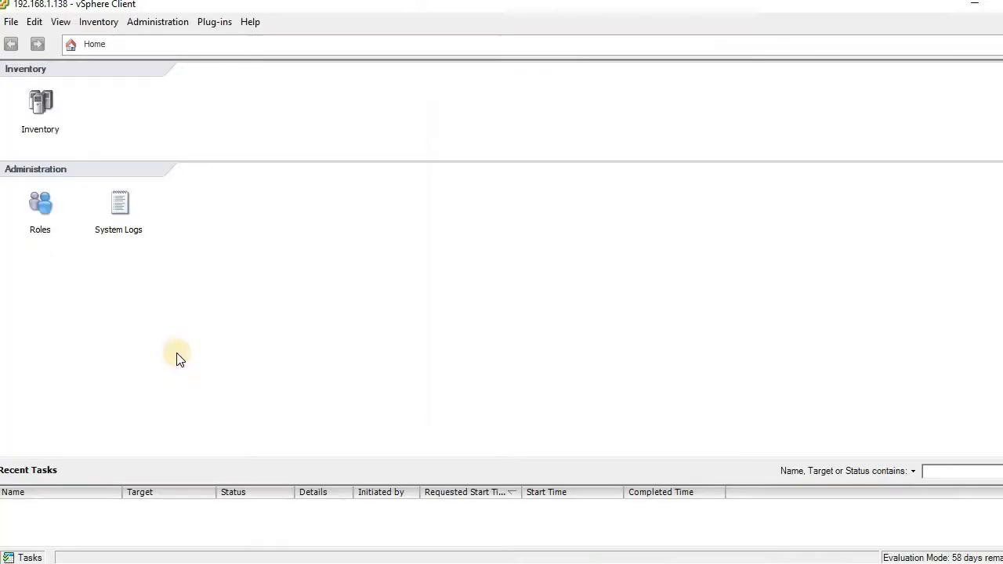
{"action": "left_click", "coordinate": [11, 23]}
{"action": "left_click", "coordinate": [11, 24]}
{"action": "left_click", "coordinate": [11, 23]}
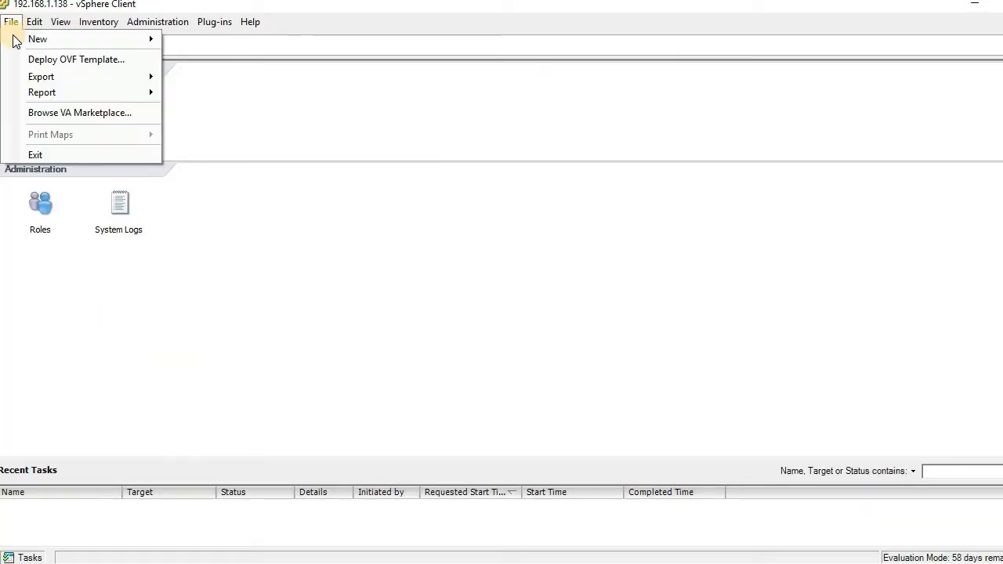
{"action": "left_click", "coordinate": [86, 63]}
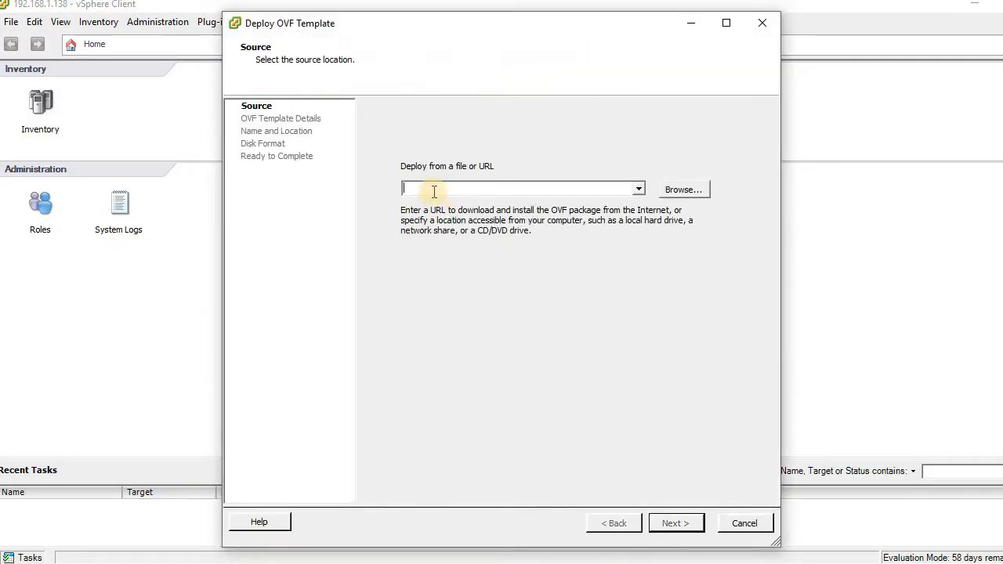
Choose SkyLIGHT-PVX.ova from the Downloads folder as the template source and continue.
{"action": "left_click", "coordinate": [682, 191]}
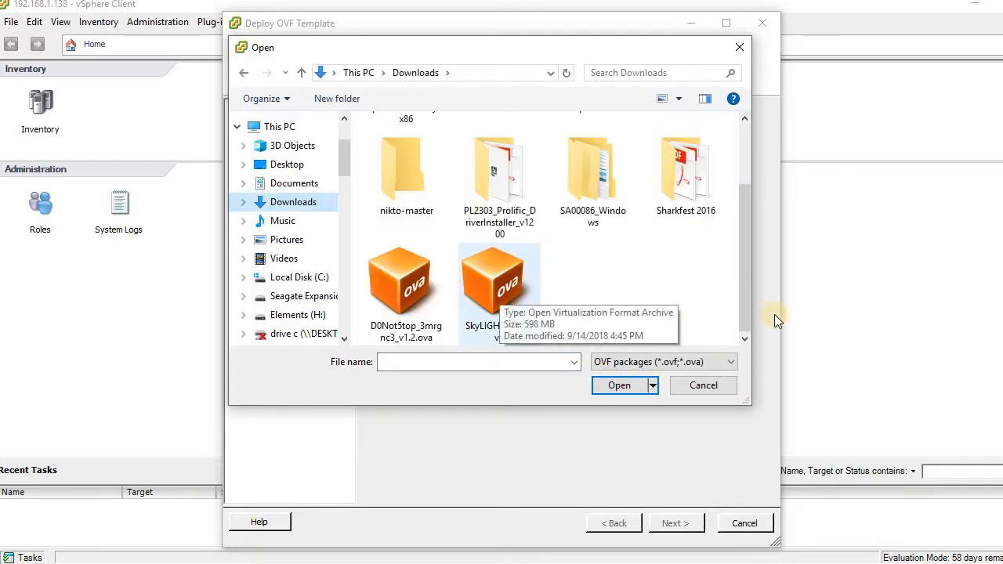
{"action": "left_click", "coordinate": [492, 286]}
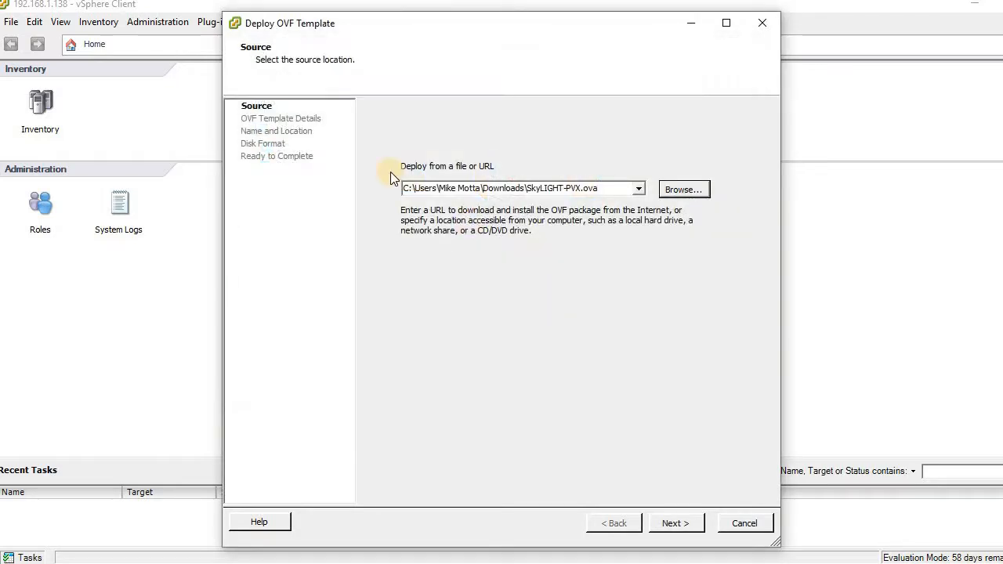
{"action": "left_click", "coordinate": [679, 524]}
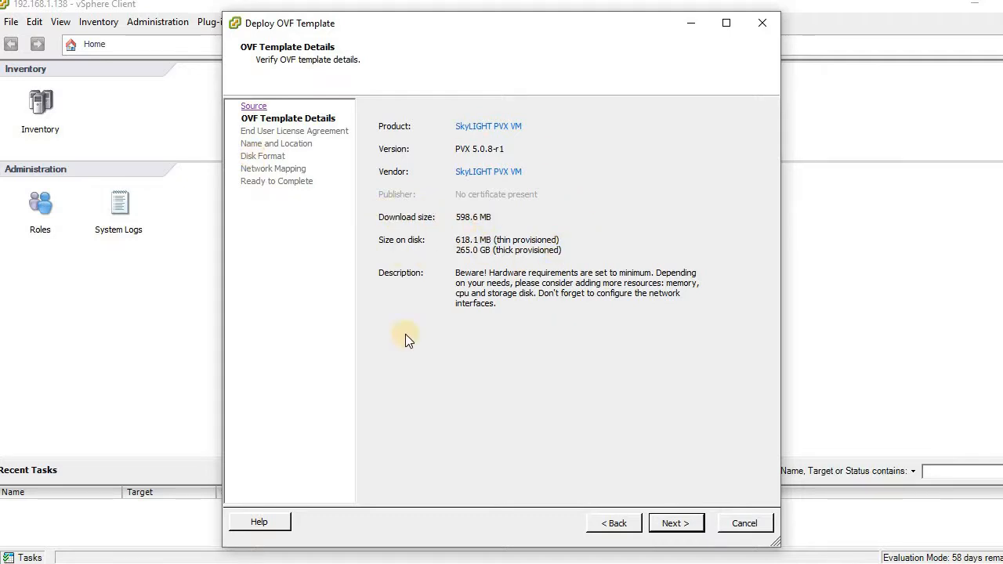
Continue past the template details, read through and accept the end user license agreement, then continue.
{"action": "left_click", "coordinate": [674, 525]}
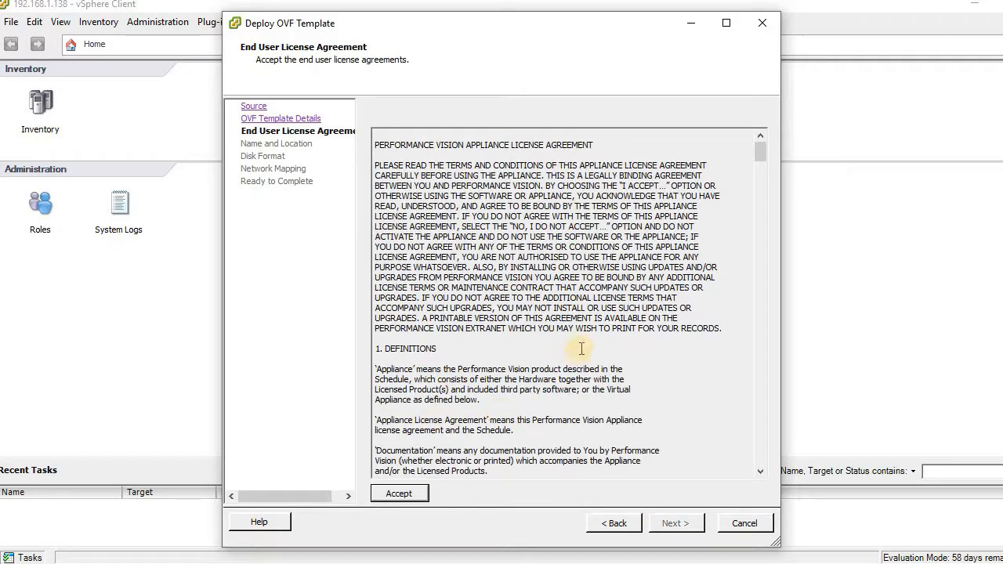
{"action": "scroll", "coordinate": [598, 322], "scroll_direction": "down", "scroll_amount": 3}
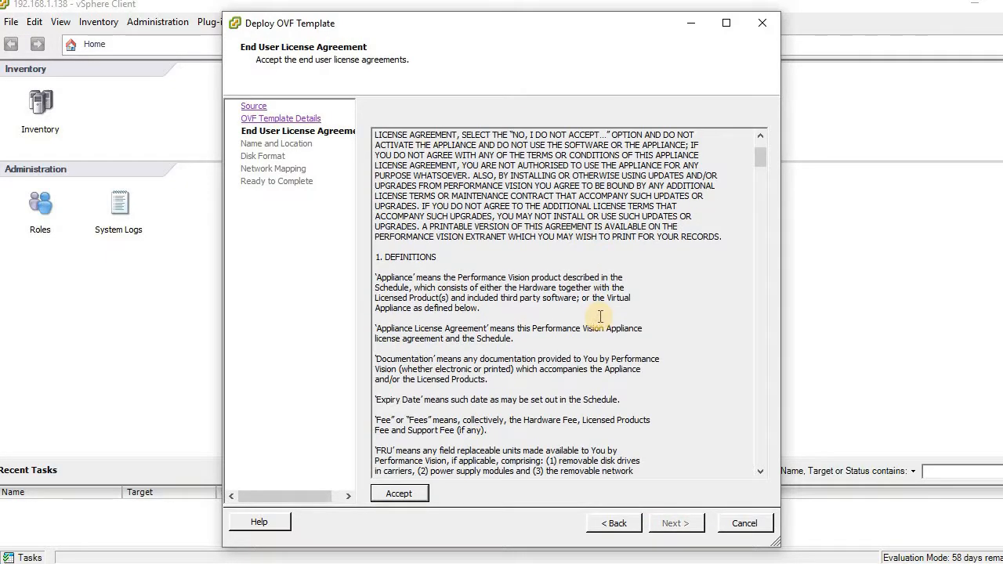
{"action": "scroll", "coordinate": [600, 316], "scroll_direction": "down", "scroll_amount": 20}
{"action": "scroll", "coordinate": [610, 307], "scroll_direction": "down", "scroll_amount": 20}
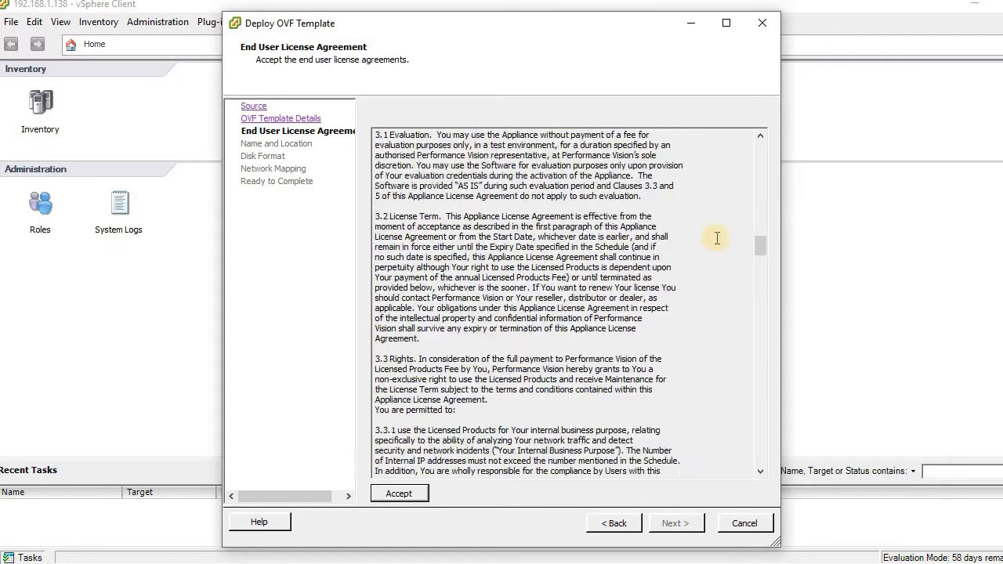
{"action": "scroll", "coordinate": [716, 238], "scroll_direction": "down", "scroll_amount": 4}
{"action": "left_click", "coordinate": [409, 494]}
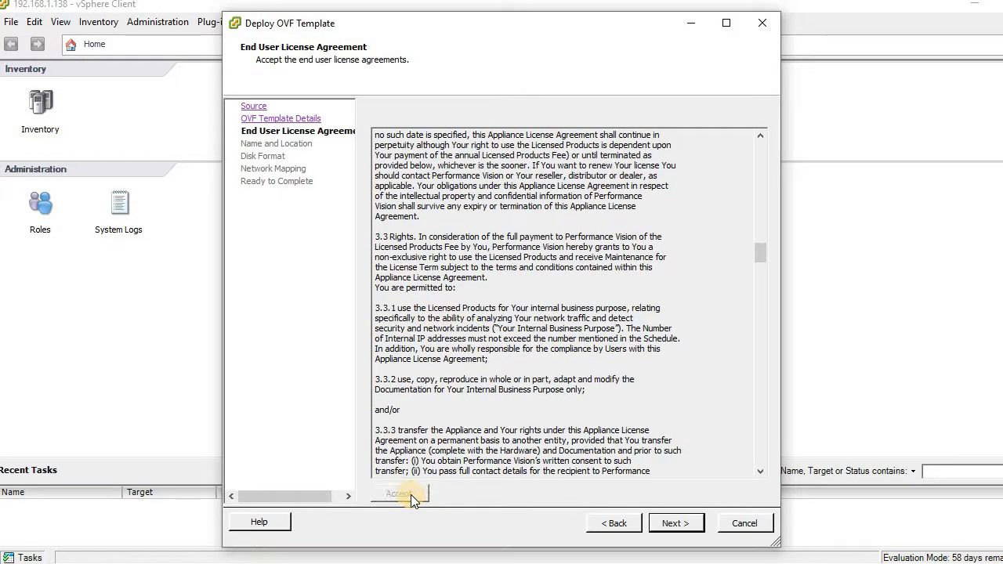
{"action": "left_click", "coordinate": [678, 527]}
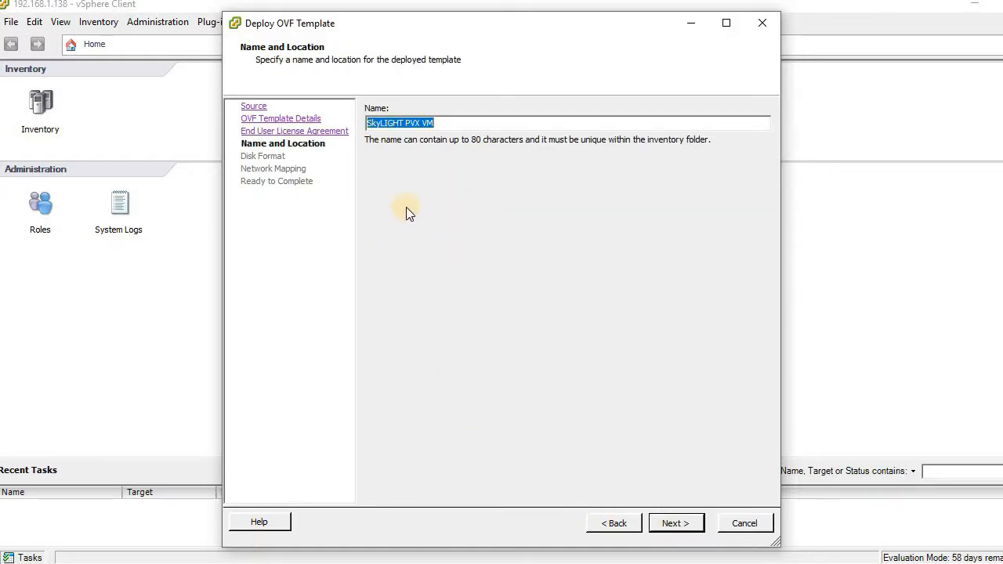
Keep the name SkyLIGHT PVX VM, Thin Provision disk format and default network mapping, then finish the deployment.
{"action": "left_click", "coordinate": [682, 524]}
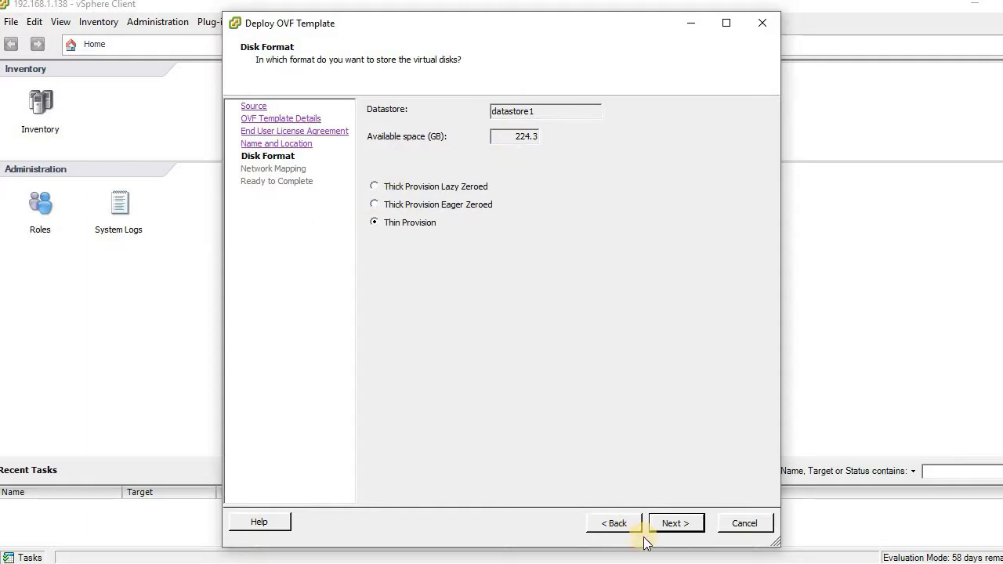
{"action": "left_click", "coordinate": [673, 524]}
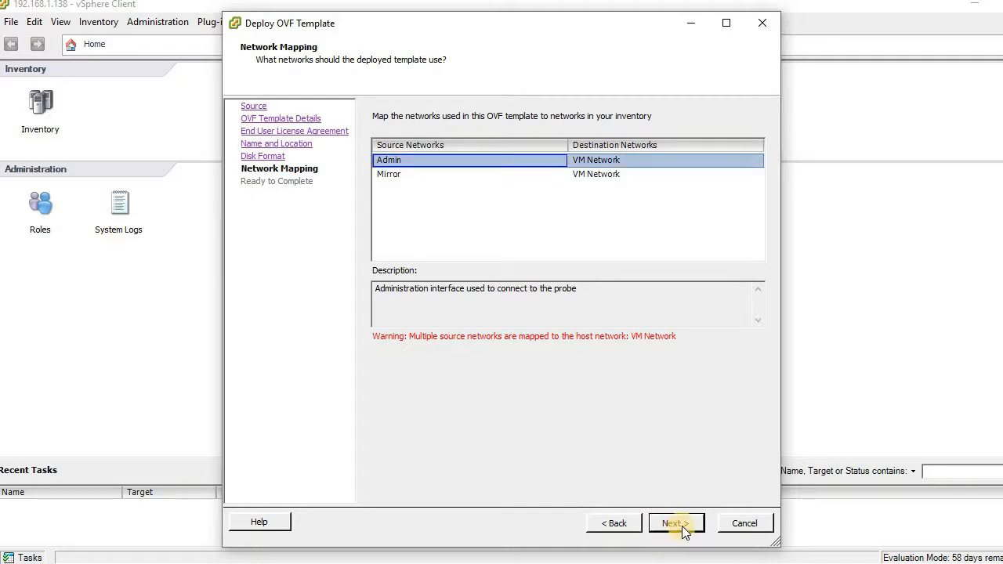
{"action": "left_click", "coordinate": [677, 526]}
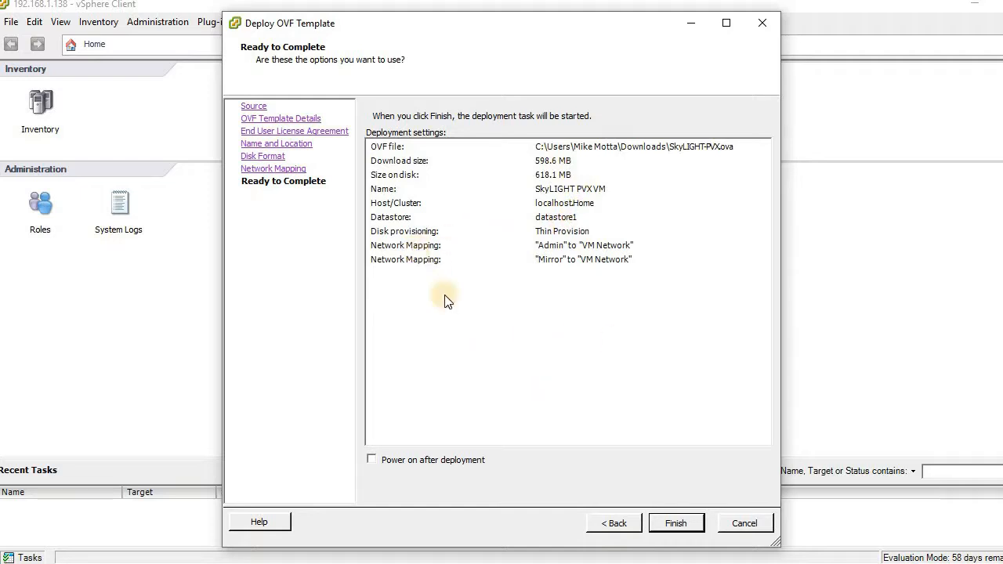
{"action": "left_click", "coordinate": [674, 523]}
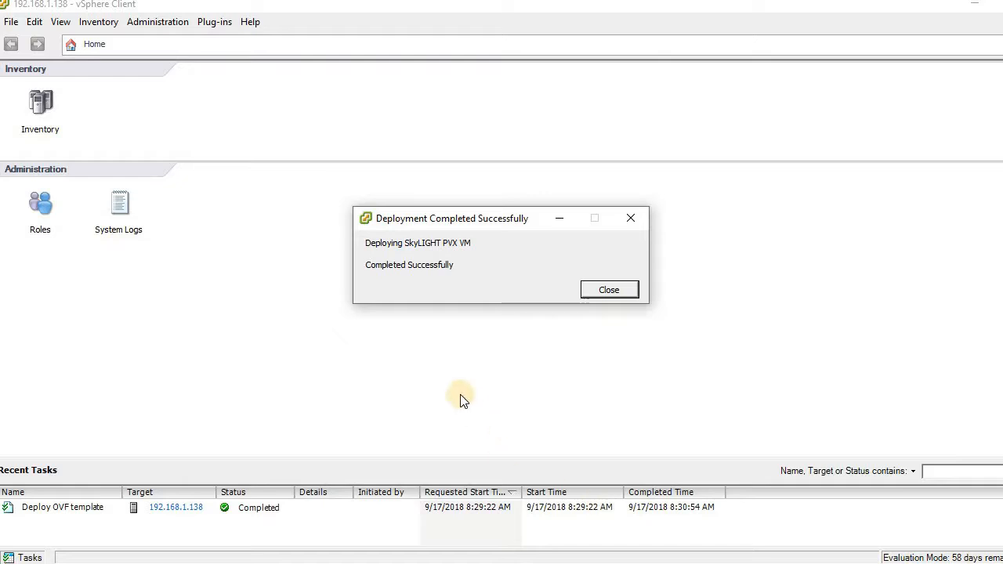
{"action": "left_click", "coordinate": [609, 290]}
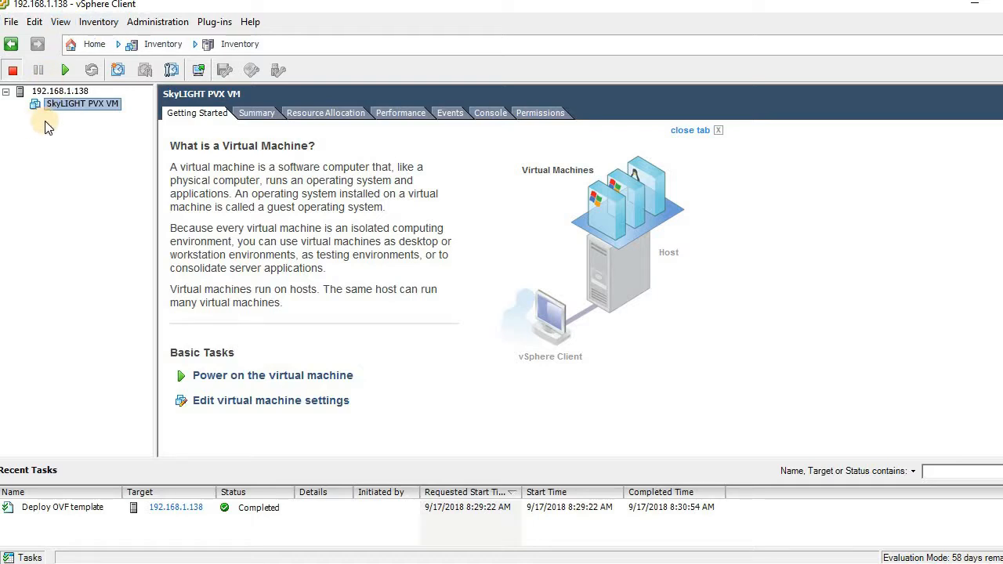
Select the SkyLIGHT PVX virtual machine in the inventory and power it on.
{"action": "left_click", "coordinate": [101, 105]}
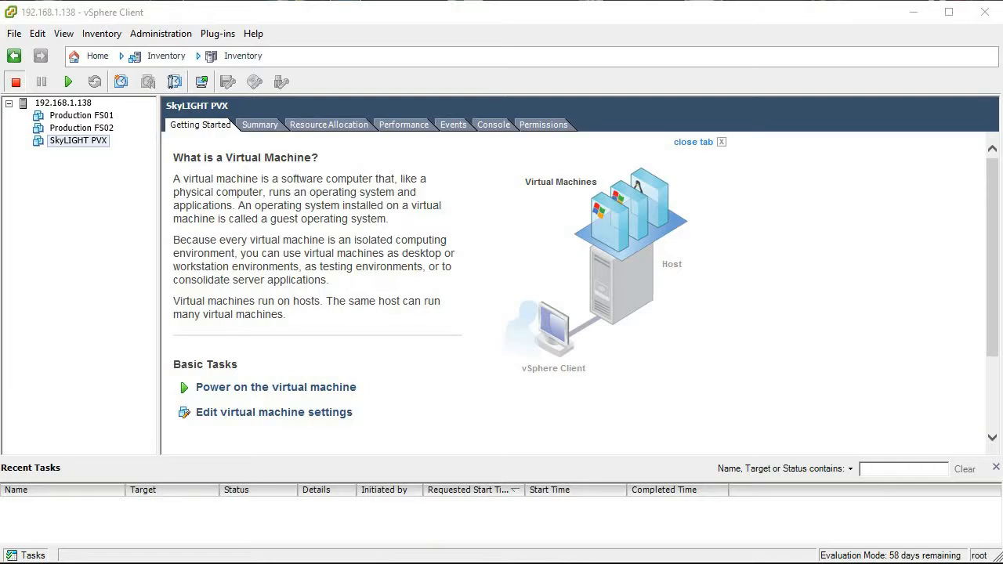
{"action": "left_click", "coordinate": [73, 144]}
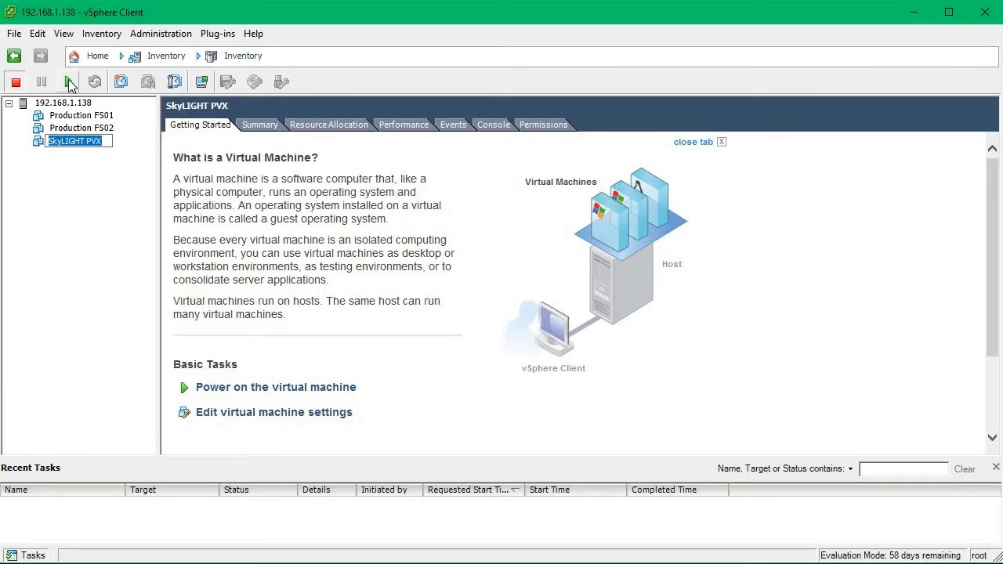
{"action": "left_click", "coordinate": [68, 81]}
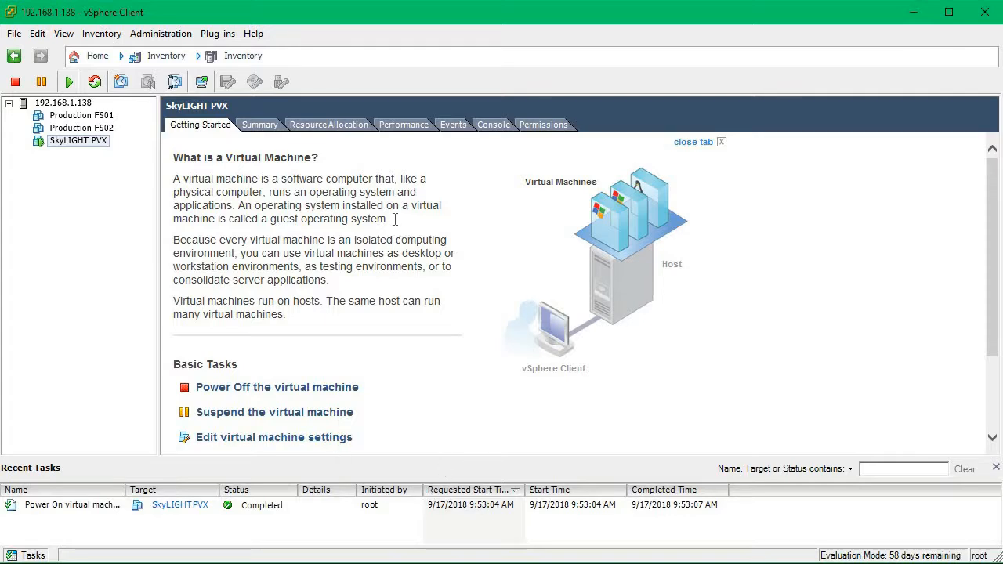
Open the VM's console and log in as admin with the account password.
{"action": "left_click", "coordinate": [495, 128]}
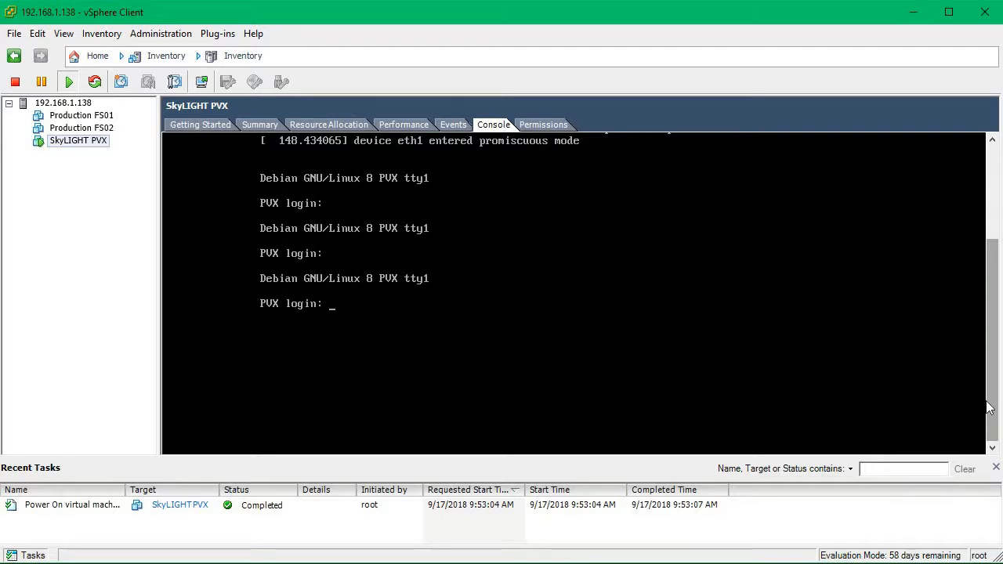
{"action": "left_click", "coordinate": [755, 407]}
{"action": "type", "text": "admin"}
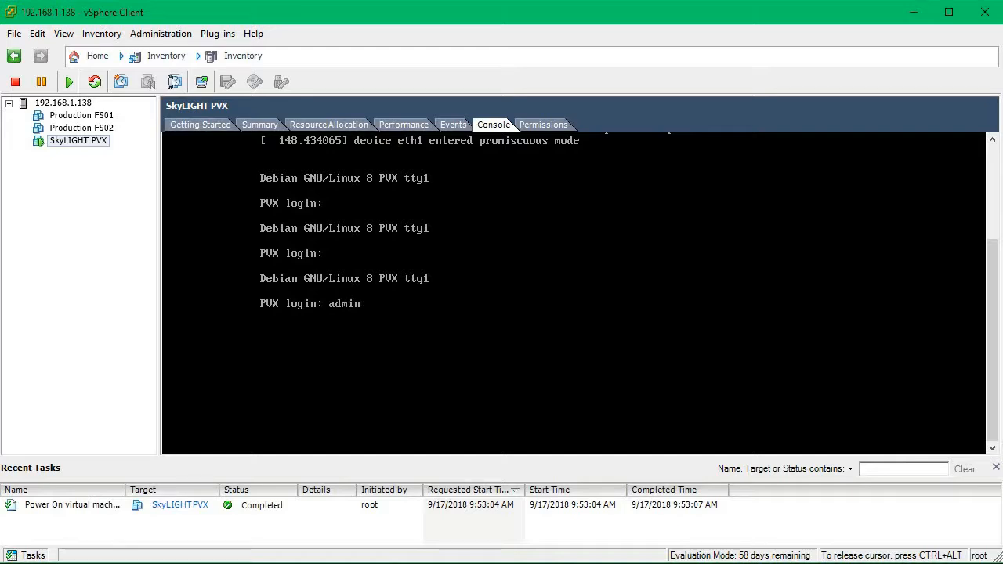
{"action": "key", "text": "Return"}
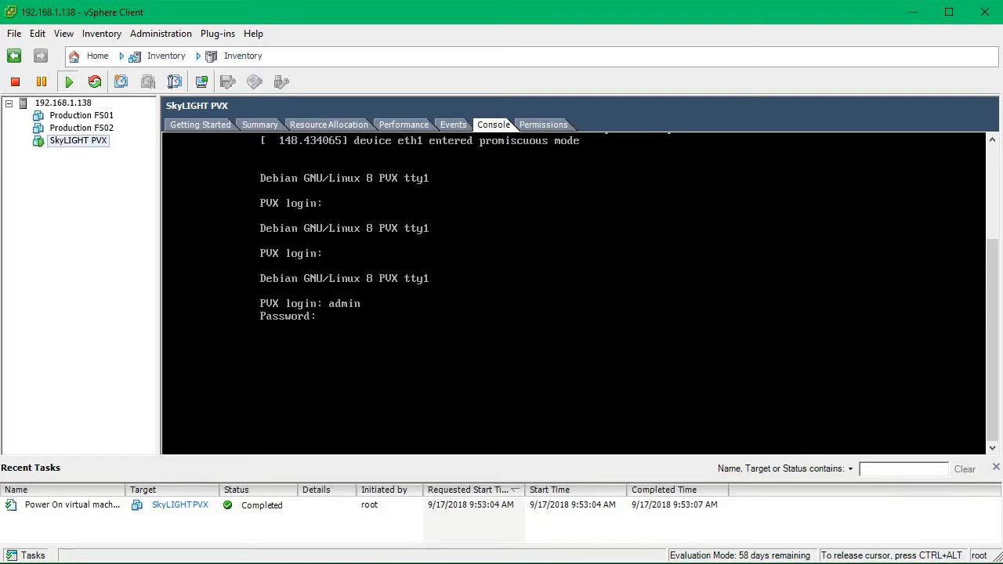
{"action": "key", "text": "Return"}
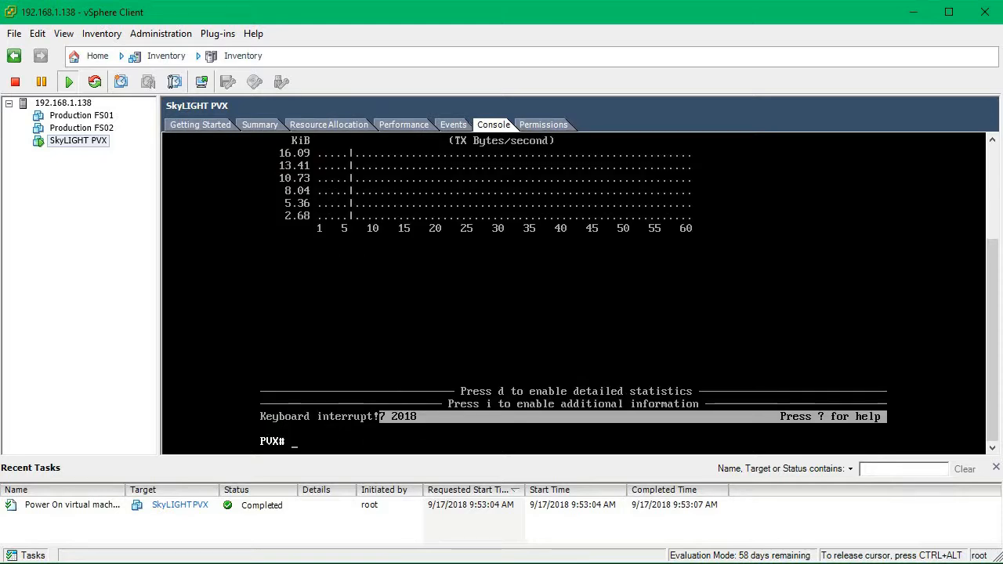
Run ifconfig at the PVX prompt to display the network interface addresses.
{"action": "key", "text": "Return"}
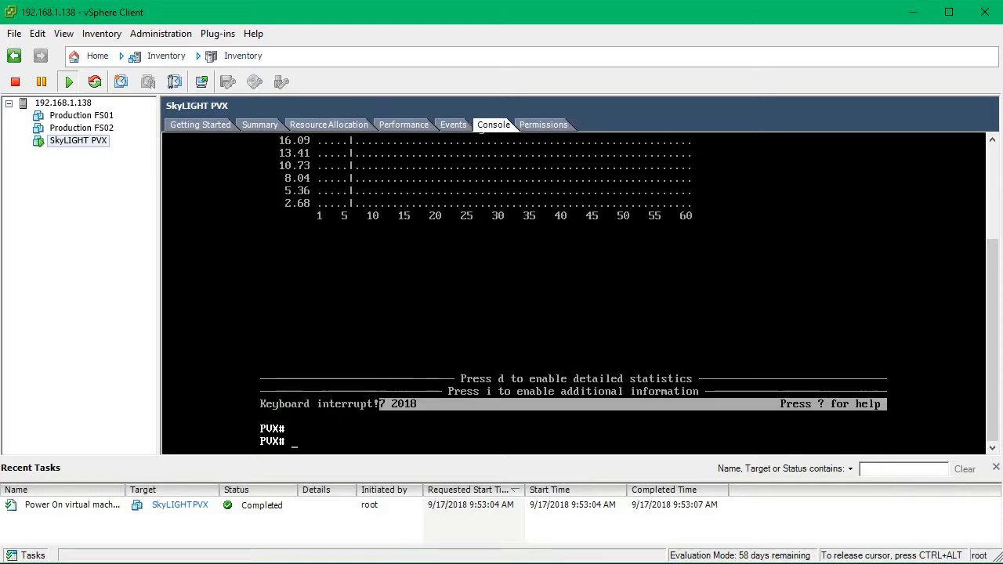
{"action": "type", "text": "~"}
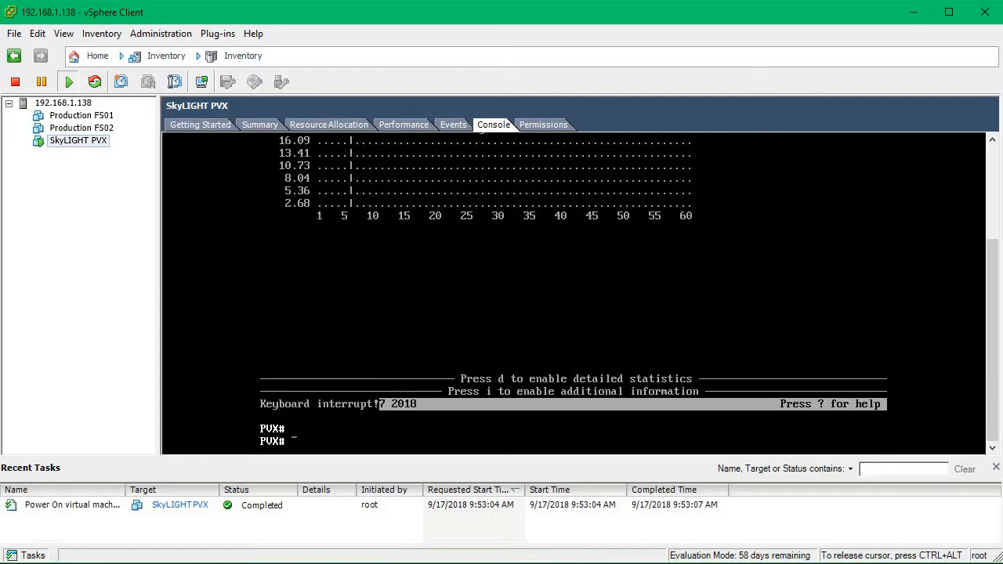
{"action": "type", "text": "ifconfig"}
{"action": "key", "text": "Return"}
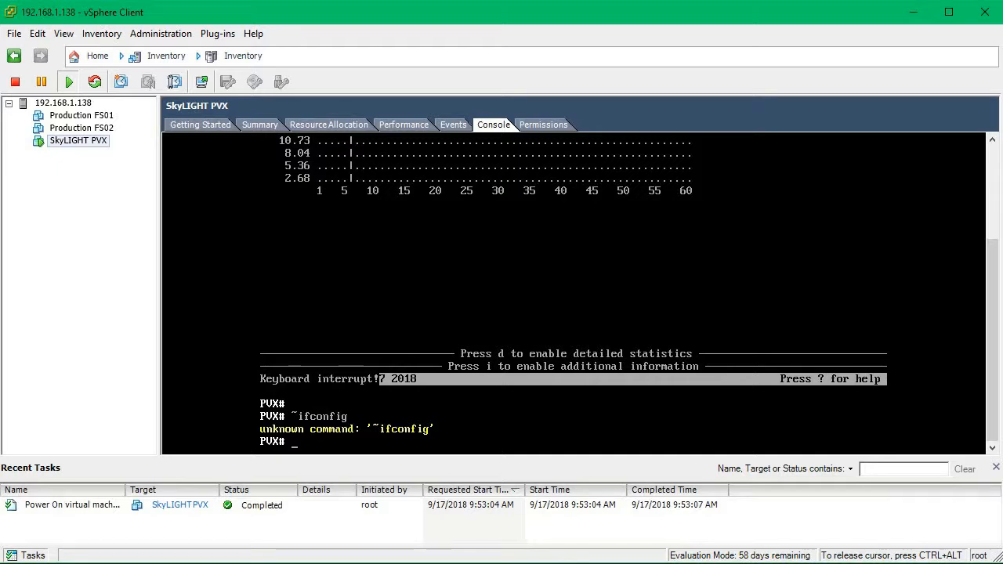
{"action": "type", "text": "ifconfig"}
{"action": "key", "text": "Return"}
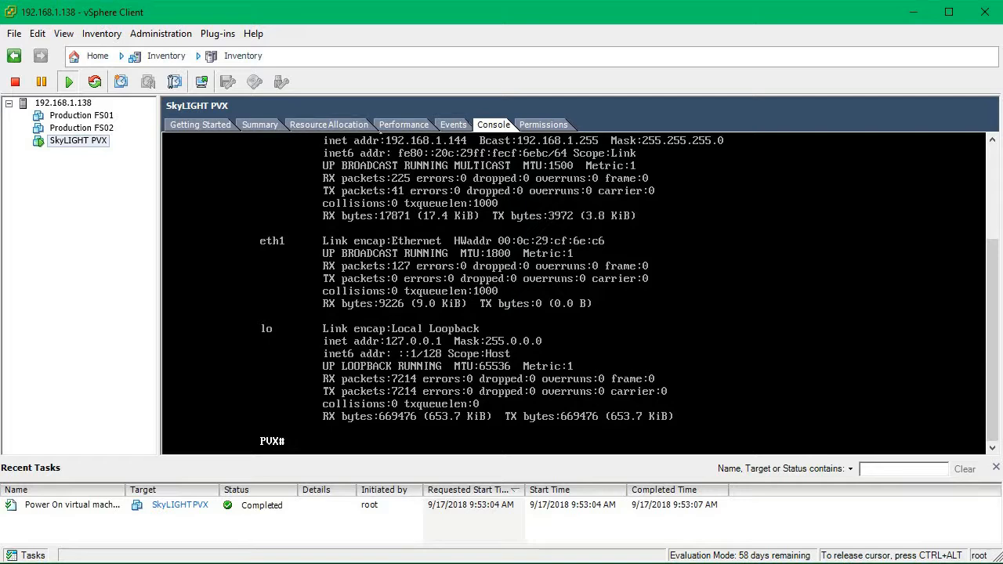
{"action": "key", "text": "ctrl+alt"}
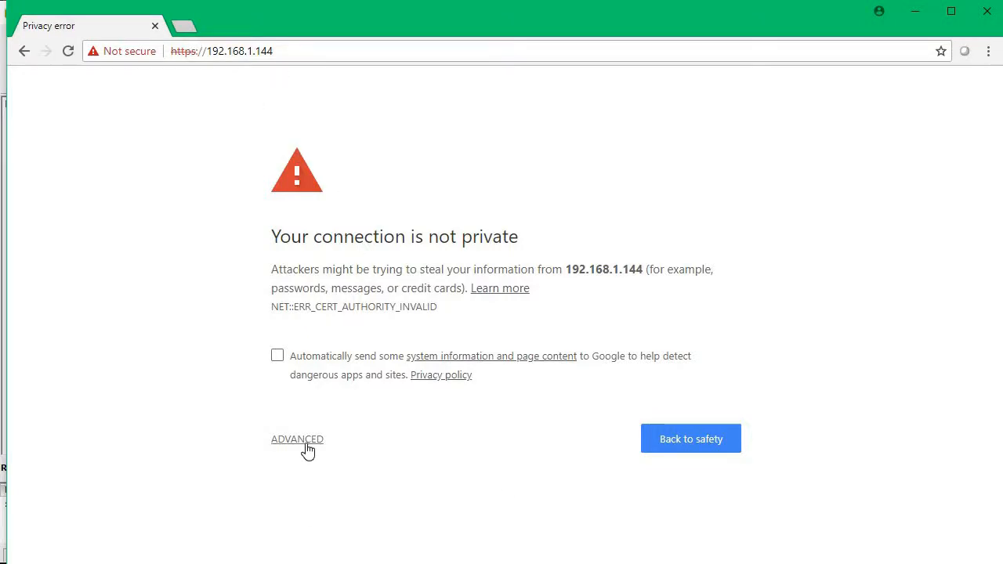
{"action": "left_click", "coordinate": [307, 448]}
{"action": "scroll", "coordinate": [584, 416], "scroll_direction": "down", "scroll_amount": 1}
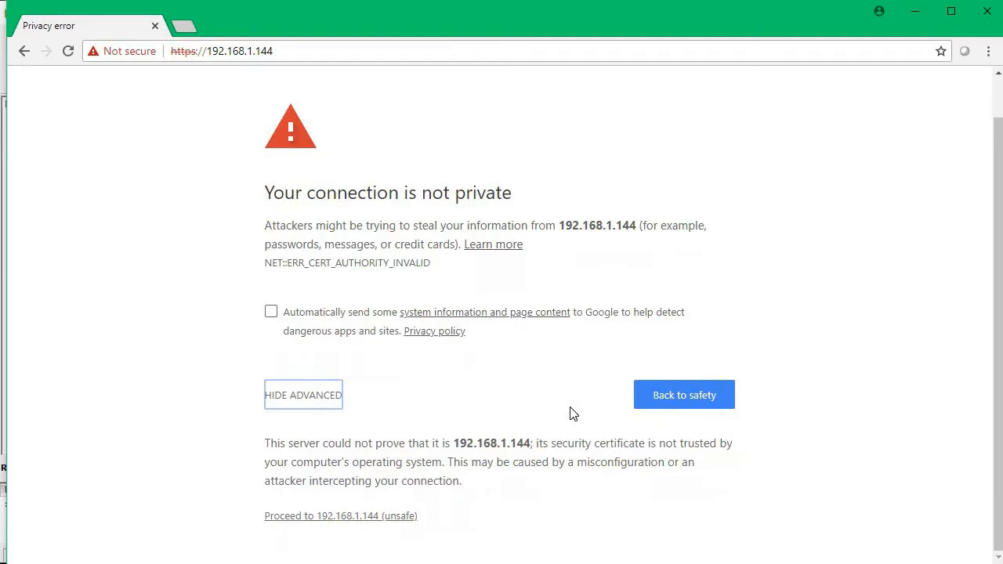
{"action": "left_click", "coordinate": [367, 519]}
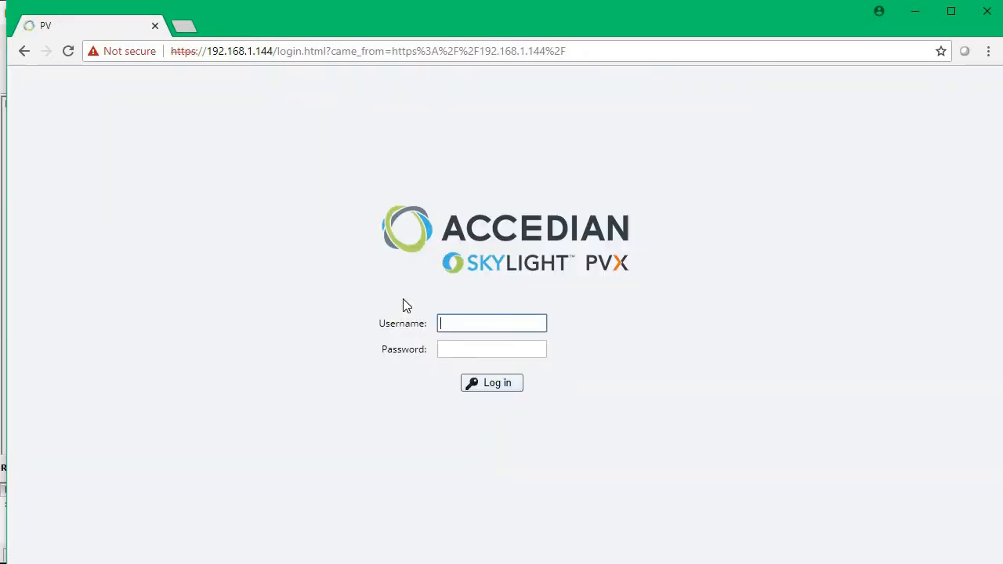
Log in to the SkyLIGHT PVX web interface as admin with the account password.
{"action": "left_click", "coordinate": [448, 321]}
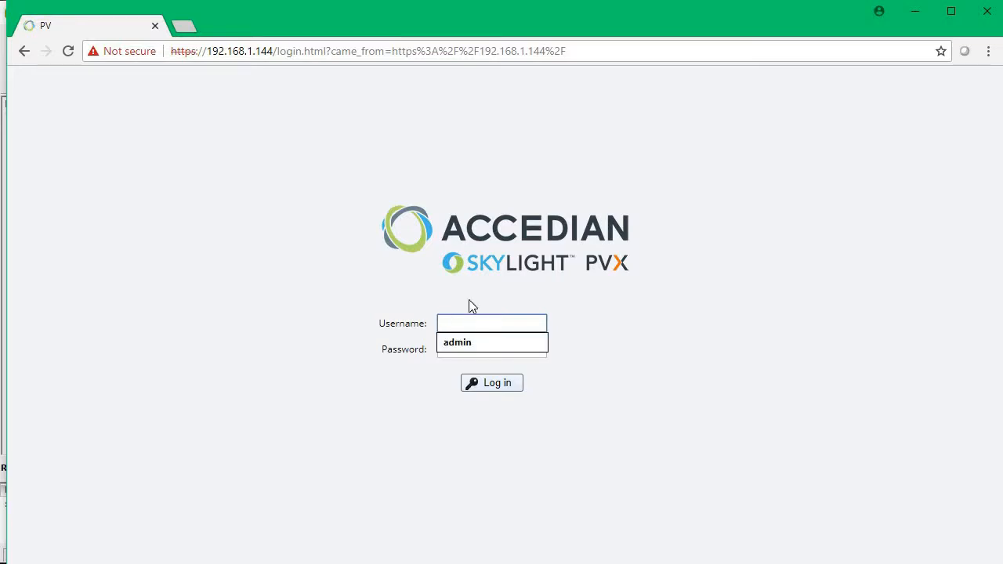
{"action": "left_click", "coordinate": [470, 343]}
{"action": "left_click", "coordinate": [468, 350]}
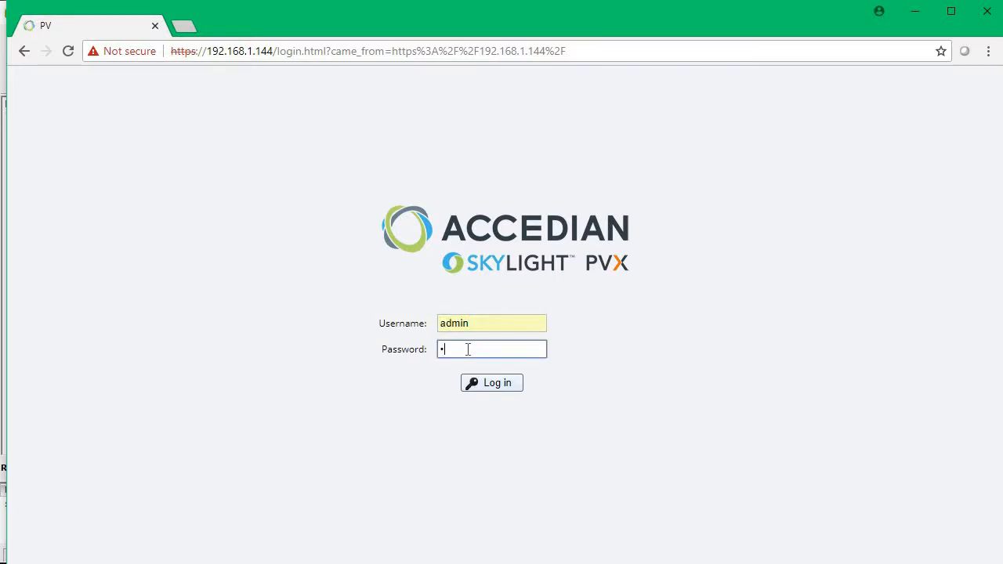
{"action": "key", "text": "Return"}
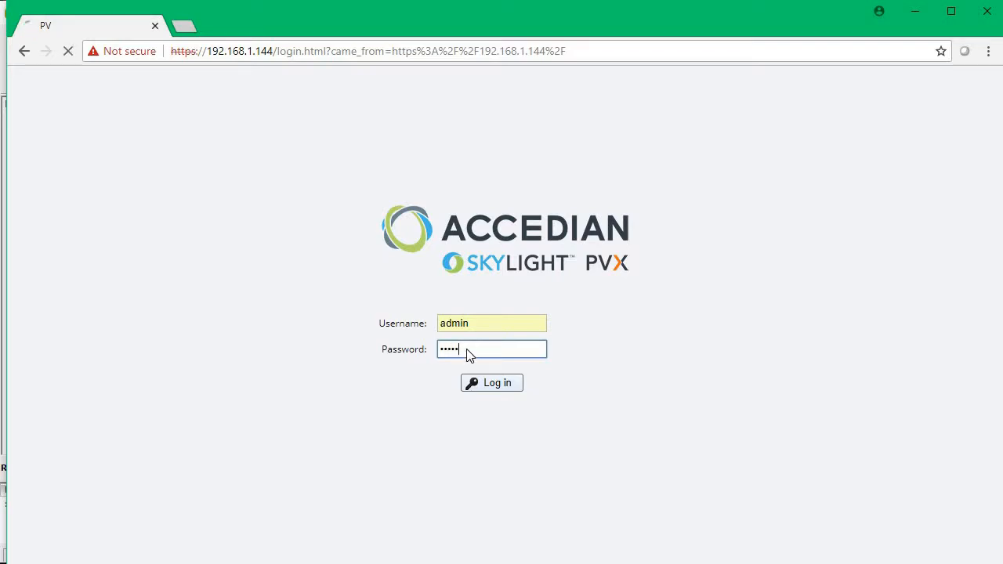